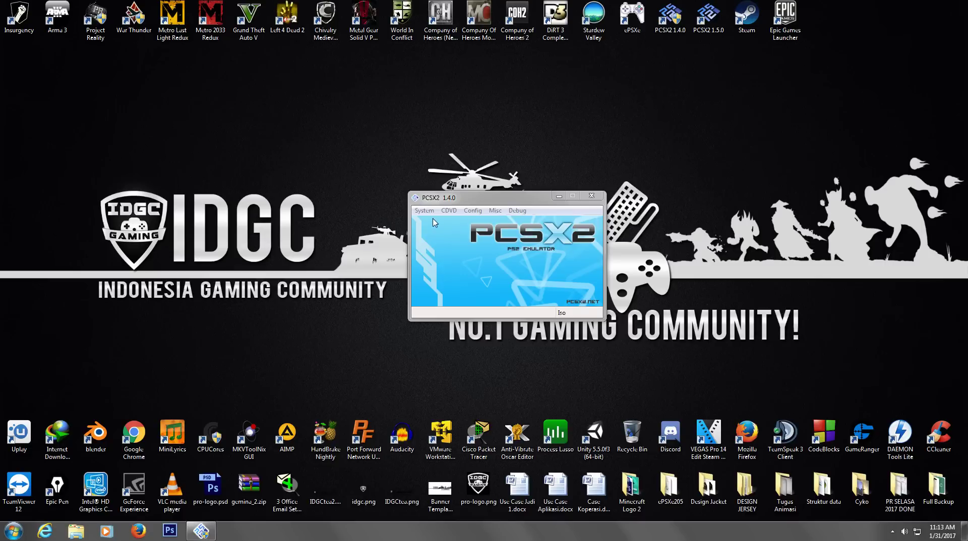
# Step: Drag the PCSX2 1.4.0 main window by its title bar up and to the left
pyautogui.moveTo(460, 201); pyautogui.dragTo(261, 108)
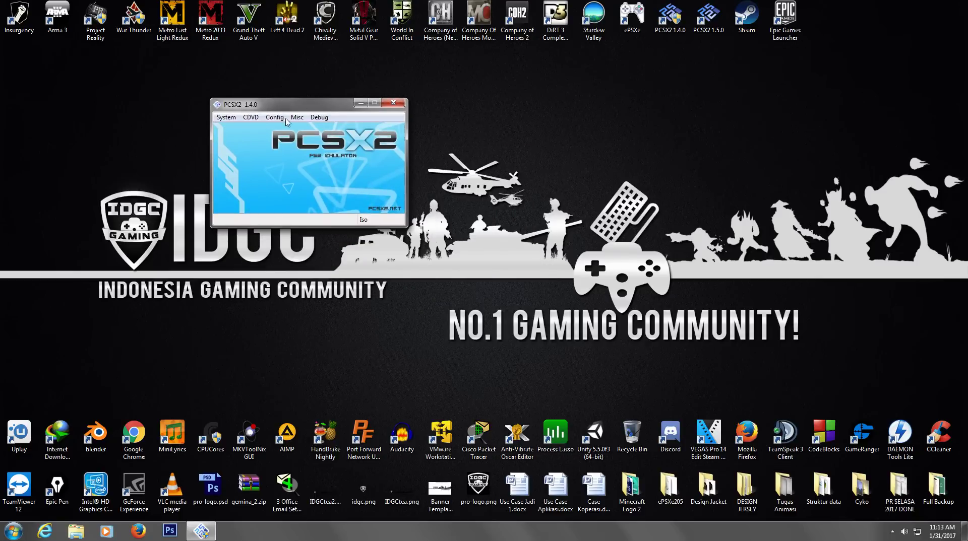
# Step: Boot the game in PCSX2 1.4.0 with System > Boot CDVD
pyautogui.click(220, 118)
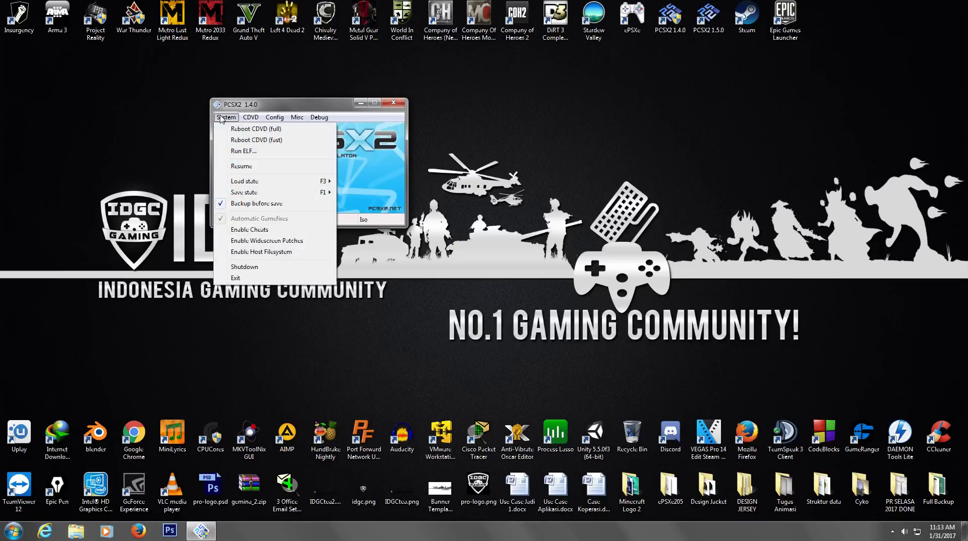
pyautogui.click(255, 168)
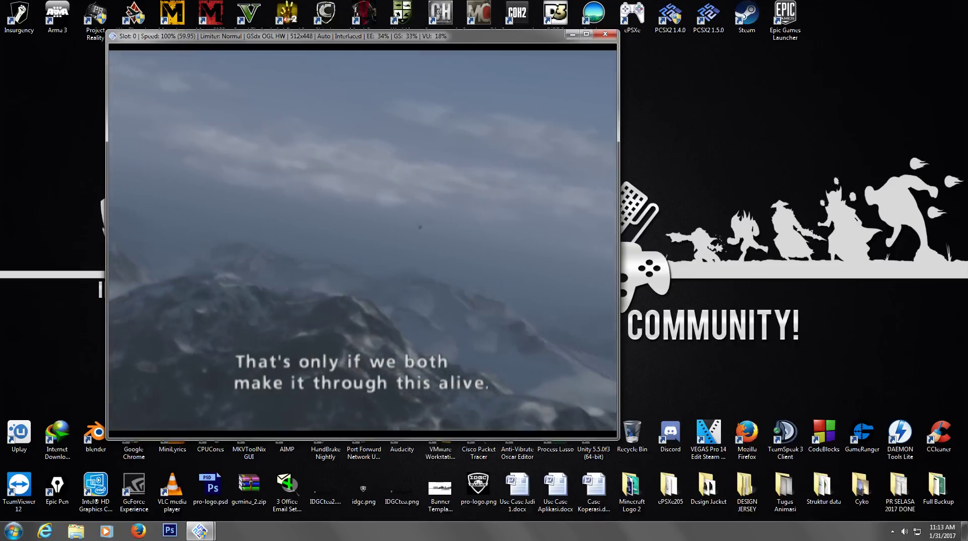
# Step: Stop the game, exit PCSX2 1.4.0, and launch PCSX2 1.5.0 from its desktop shortcut
pyautogui.press('Escape')
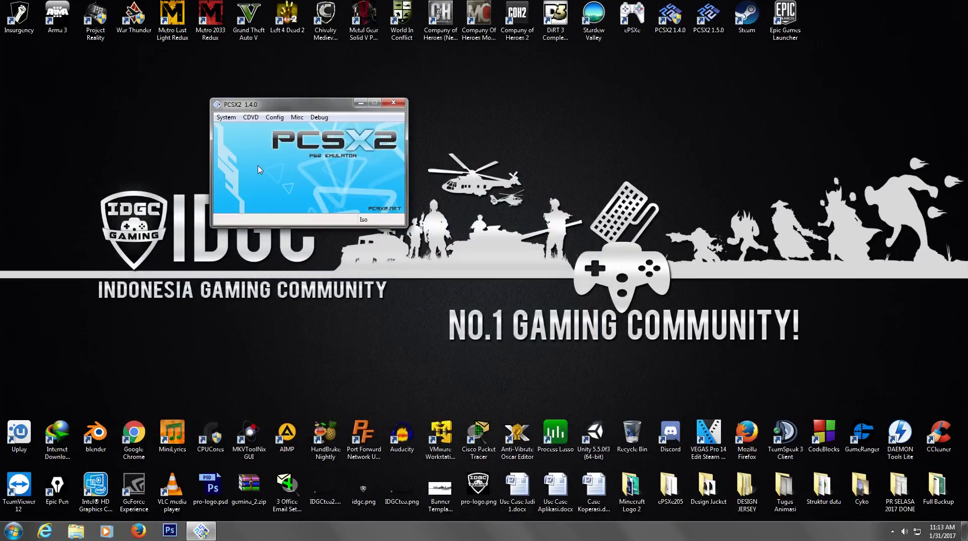
pyautogui.click(227, 118)
pyautogui.click(250, 278)
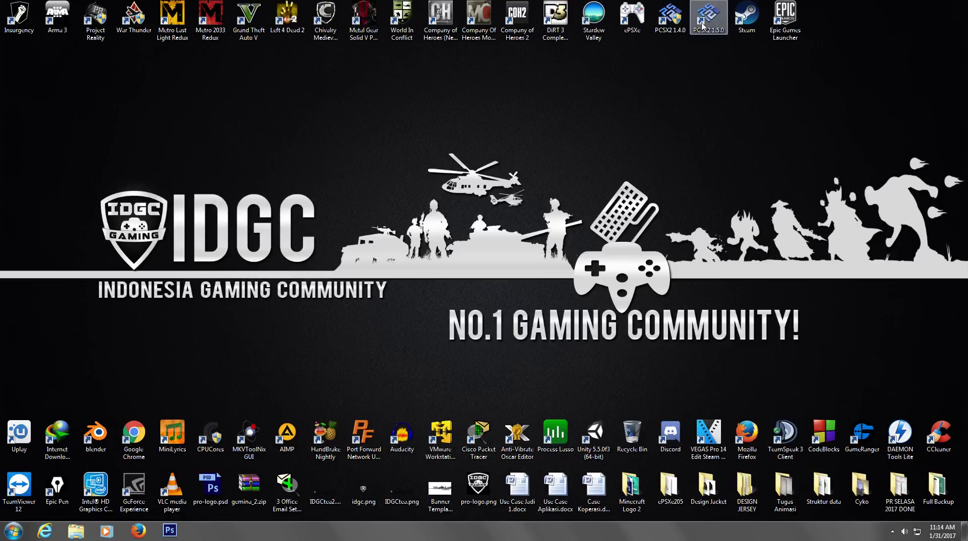
pyautogui.doubleClick(718, 34)
# Step: Allow PCSX2 1.5.0 to run, then bring up the Plugin/BIOS Selector and reposition it
pyautogui.click(522, 283)
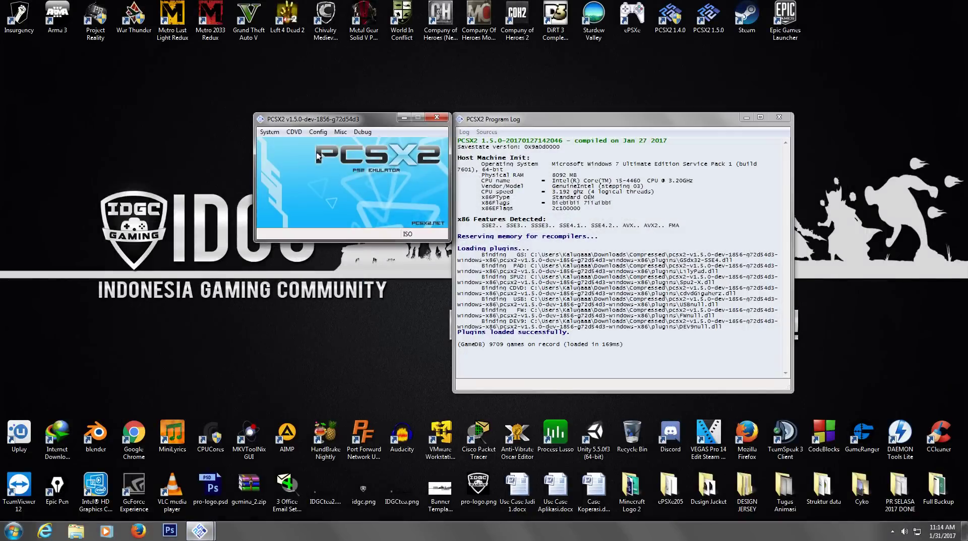
pyautogui.click(317, 132)
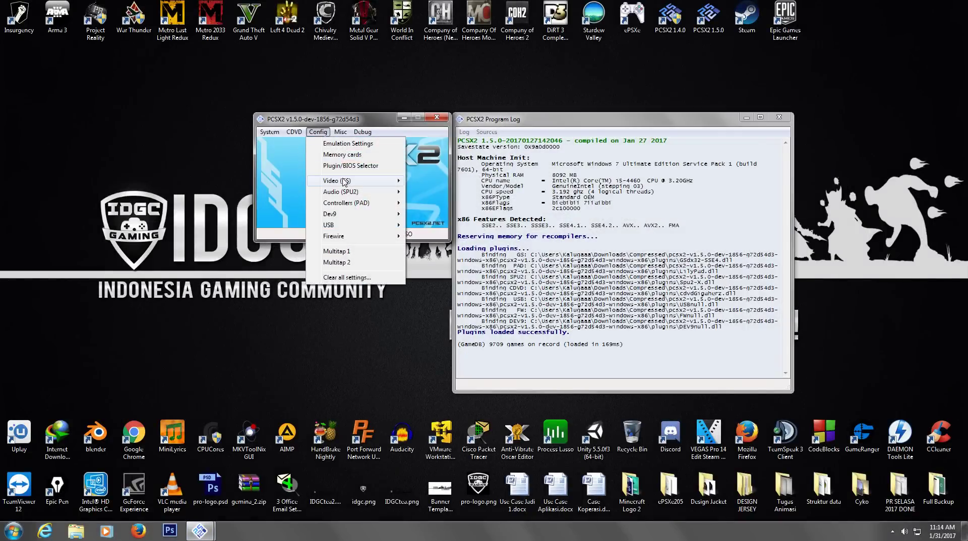
pyautogui.click(372, 168)
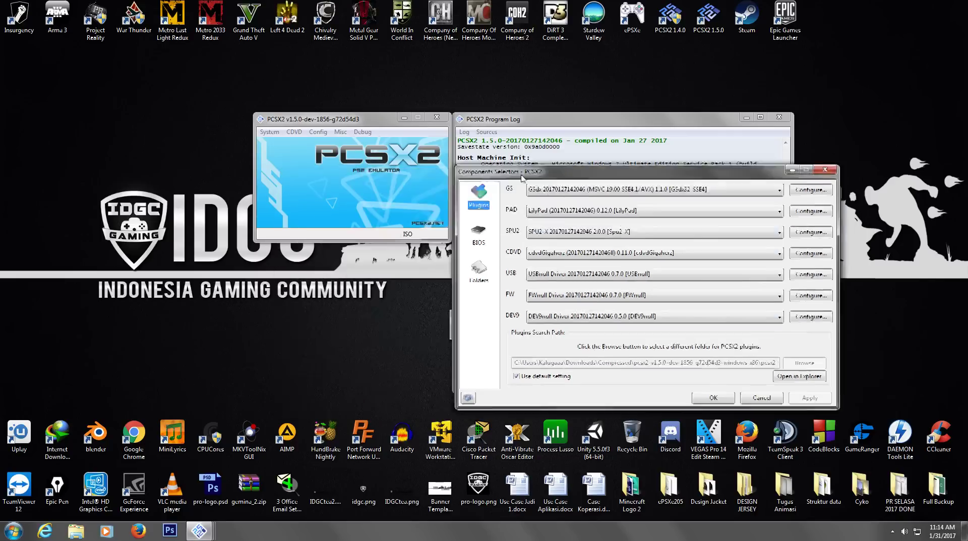
pyautogui.moveTo(522, 177)
pyautogui.mouseDown()
pyautogui.moveTo(349, 164)
pyautogui.moveTo(348, 109)
pyautogui.moveTo(476, 77)
pyautogui.mouseUp()
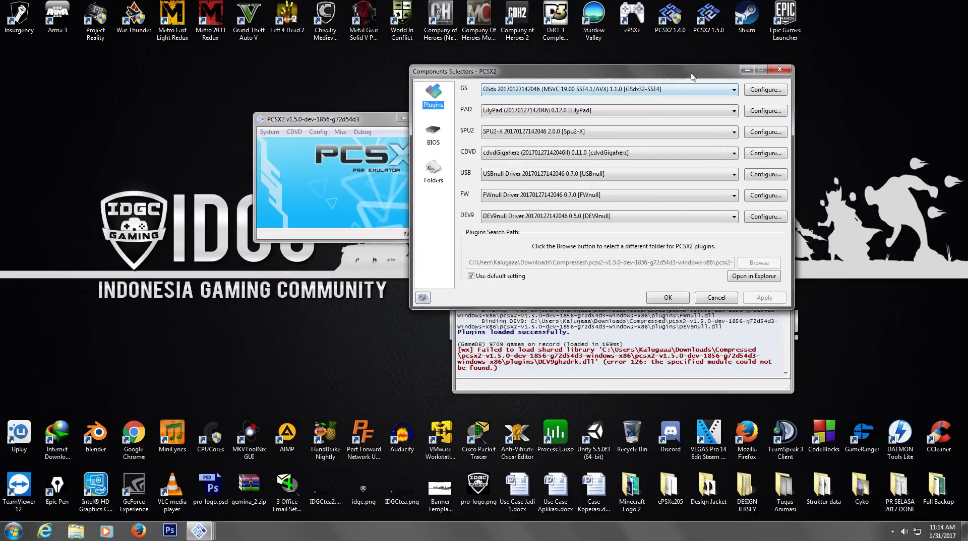
pyautogui.moveTo(691, 76); pyautogui.dragTo(555, 108)
# Step: Keep the GS plugin on GSdx SSE4 and open its configuration
pyautogui.click(516, 124)
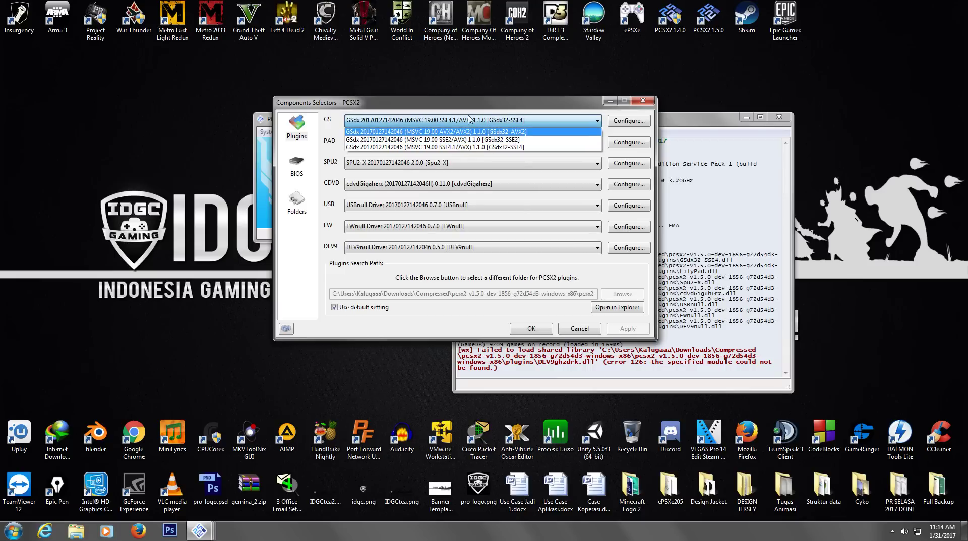
pyautogui.click(517, 120)
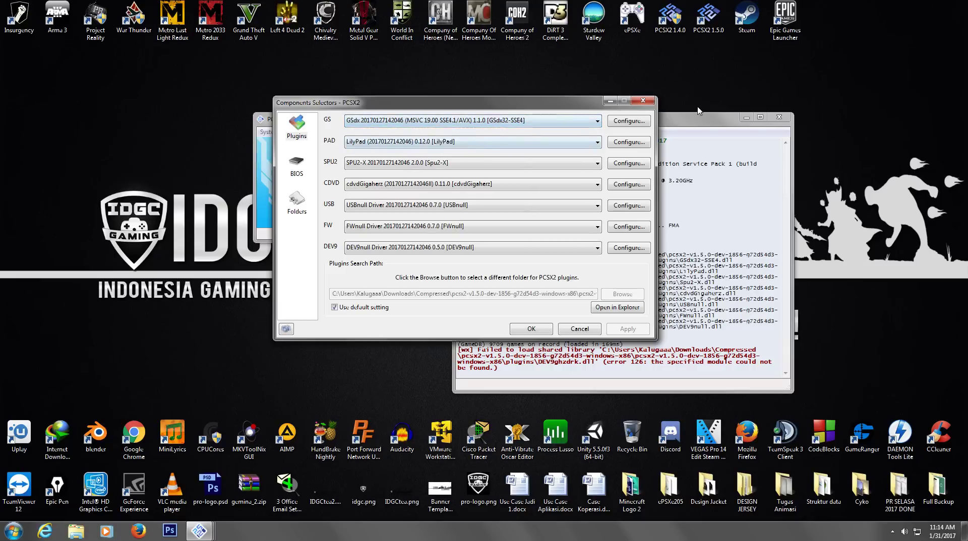
pyautogui.click(627, 122)
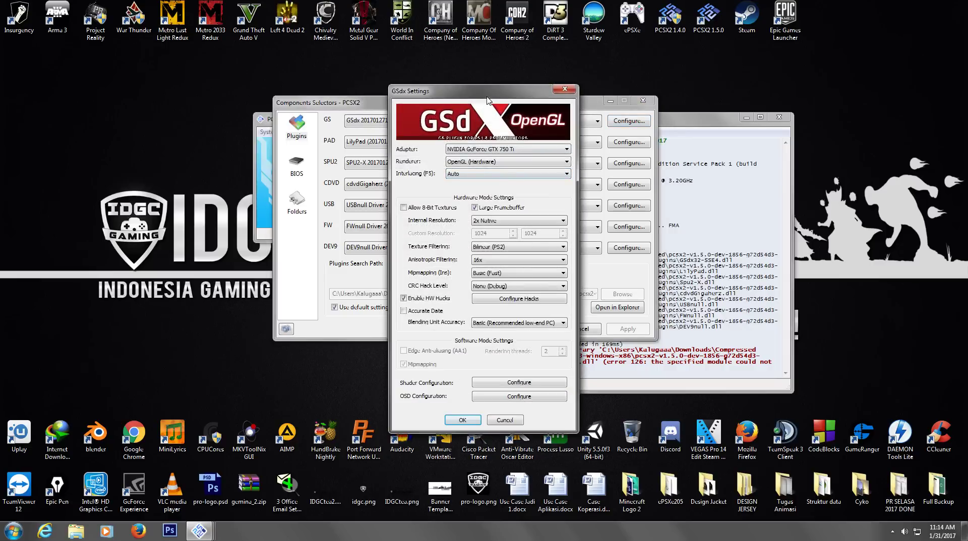
pyautogui.moveTo(486, 100)
pyautogui.mouseDown()
pyautogui.moveTo(321, 66)
pyautogui.moveTo(611, 88)
pyautogui.moveTo(543, 120)
pyautogui.mouseUp()
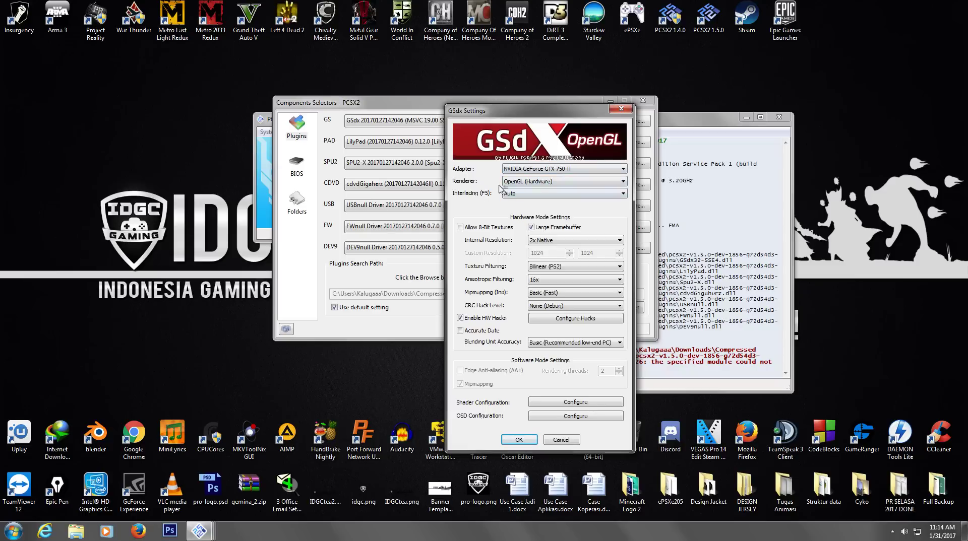
pyautogui.click(544, 183)
pyautogui.click(543, 183)
pyautogui.click(543, 197)
pyautogui.click(543, 198)
pyautogui.moveTo(552, 230)
pyautogui.click(581, 240)
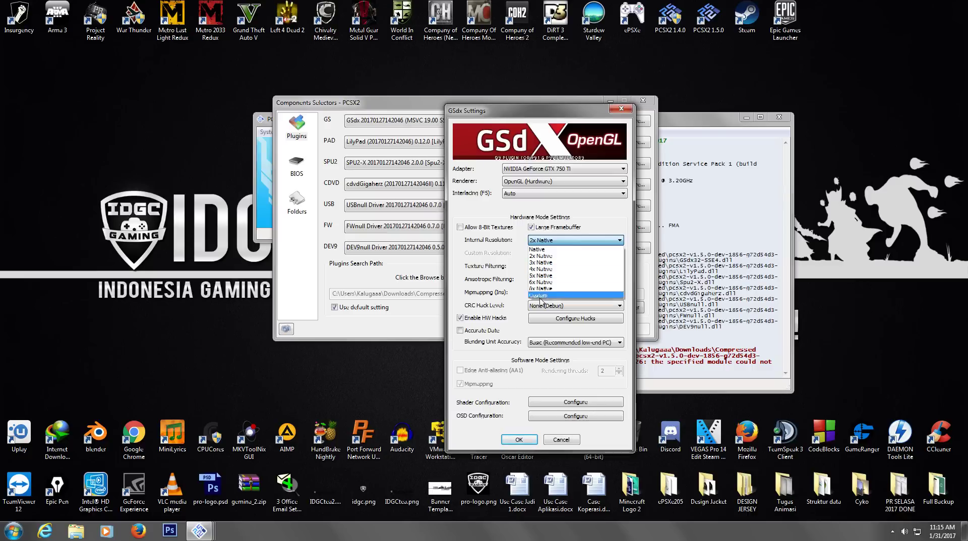
pyautogui.click(585, 244)
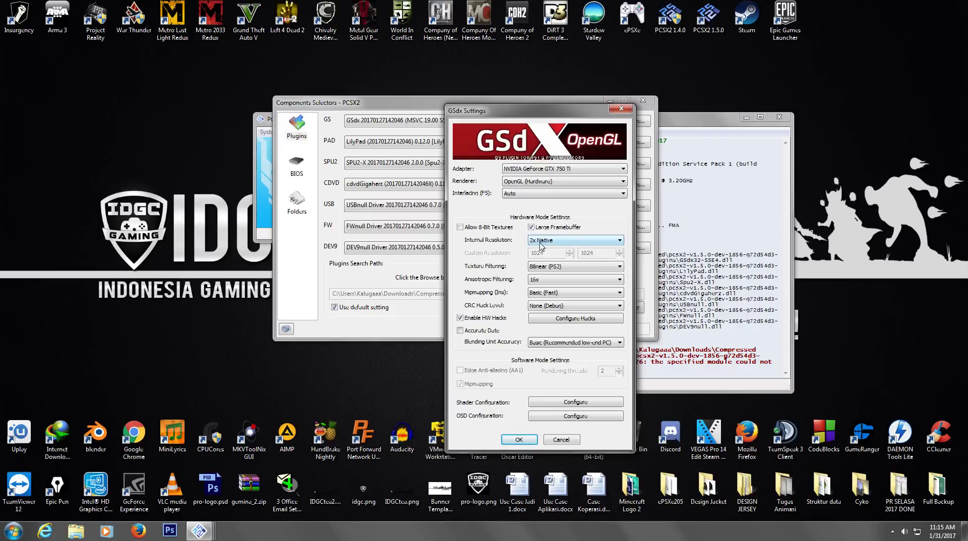
pyautogui.press('Tab')
pyautogui.click(556, 242)
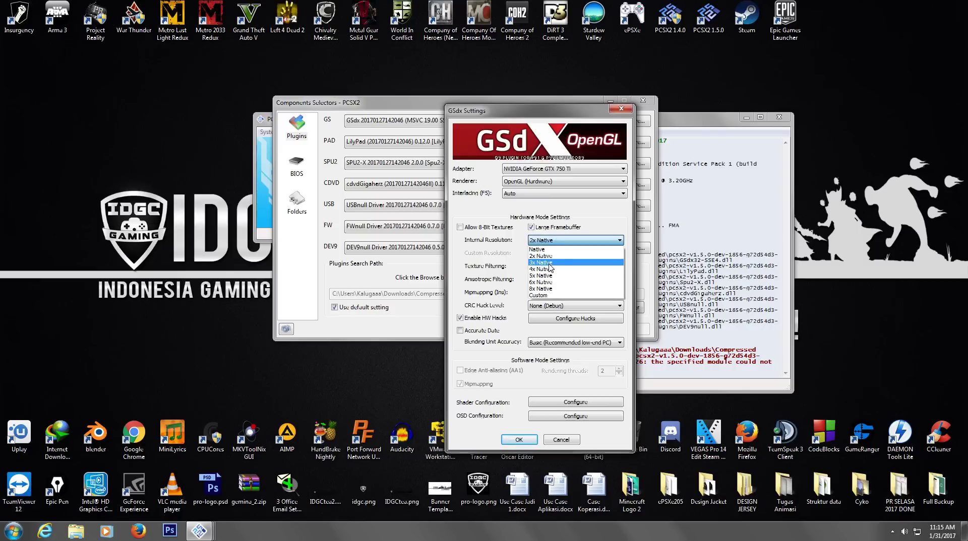
pyautogui.click(566, 241)
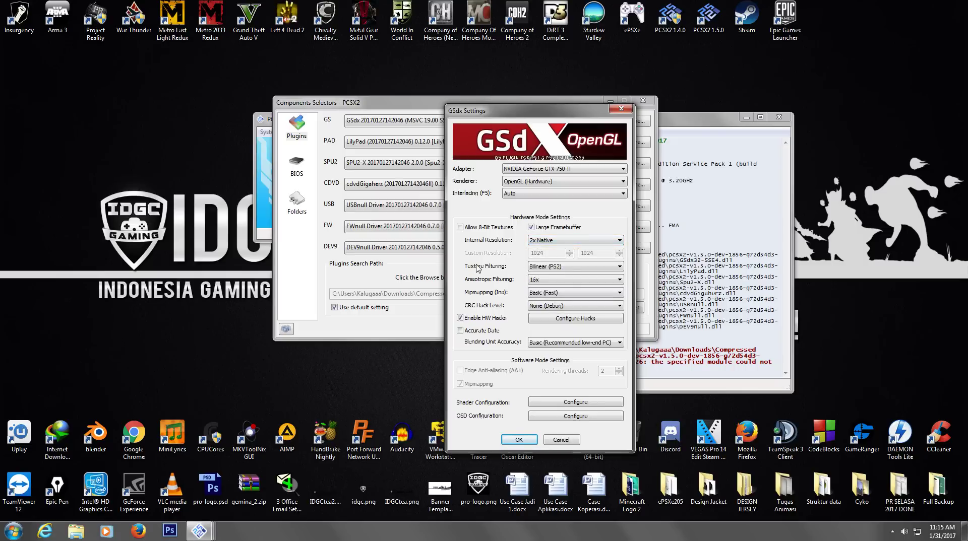
pyautogui.click(567, 271)
pyautogui.click(567, 273)
pyautogui.moveTo(550, 283)
pyautogui.click(562, 295)
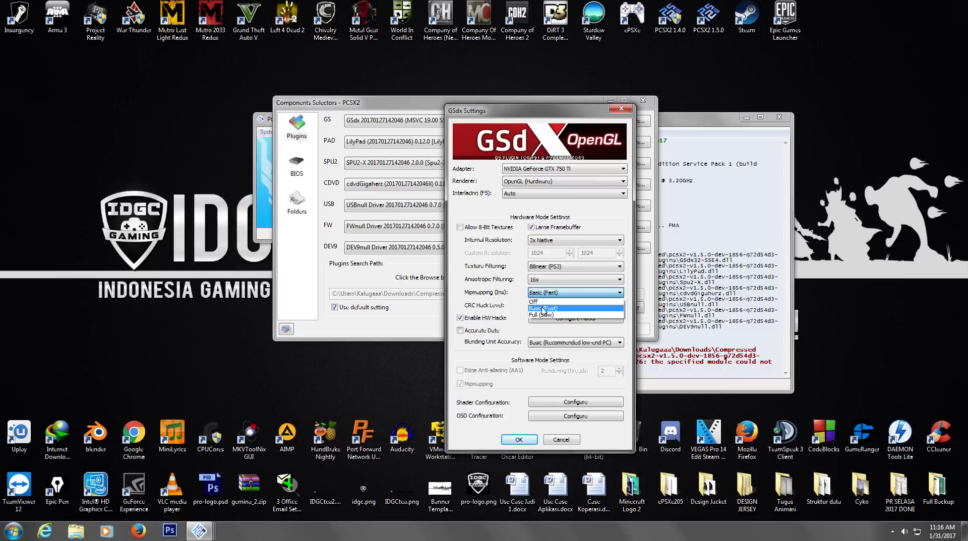
pyautogui.click(660, 286)
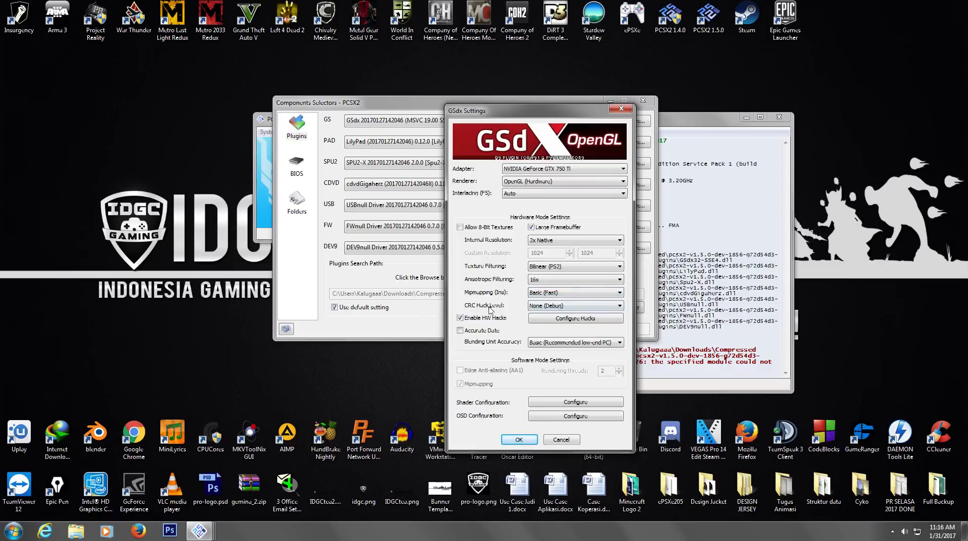
pyautogui.click(542, 306)
pyautogui.click(581, 307)
pyautogui.click(560, 322)
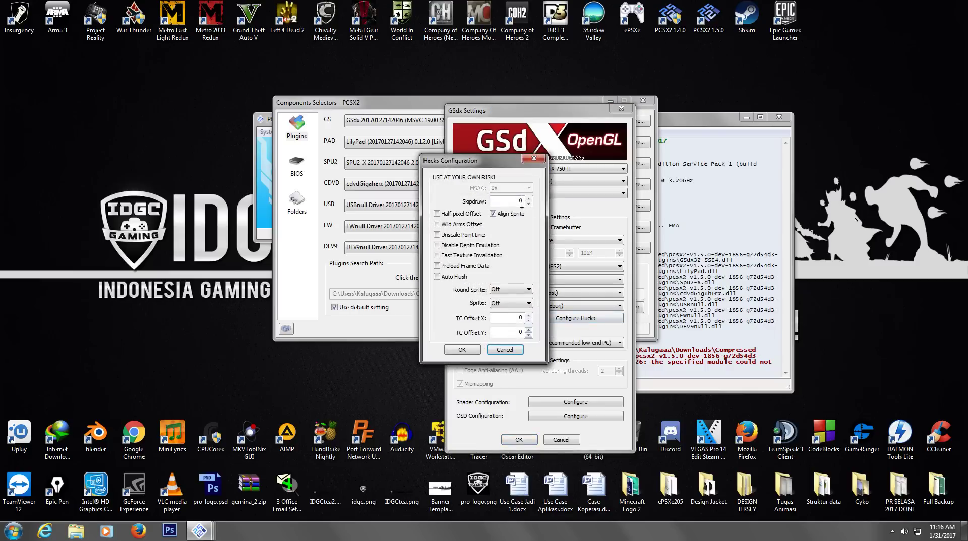
pyautogui.moveTo(507, 219)
pyautogui.click(462, 349)
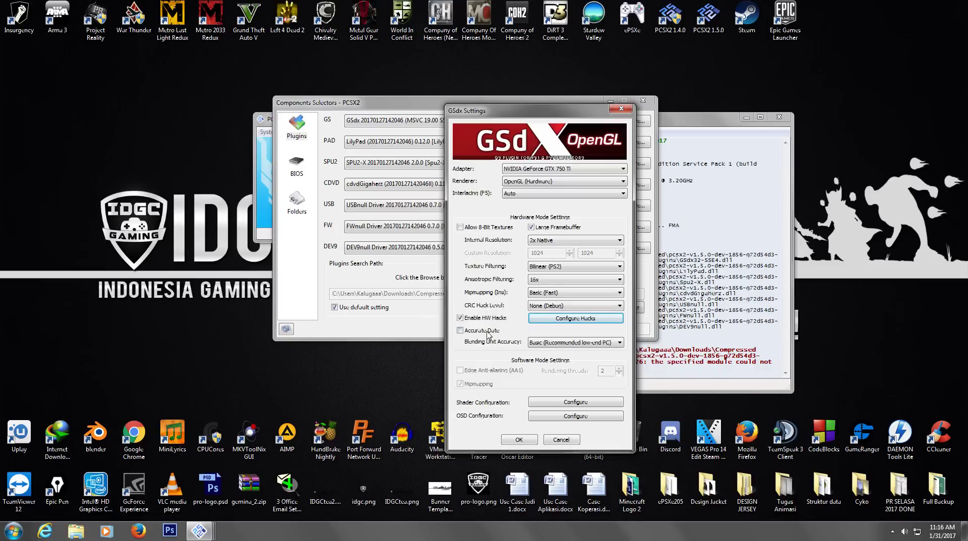
pyautogui.moveTo(487, 334)
pyautogui.click(567, 411)
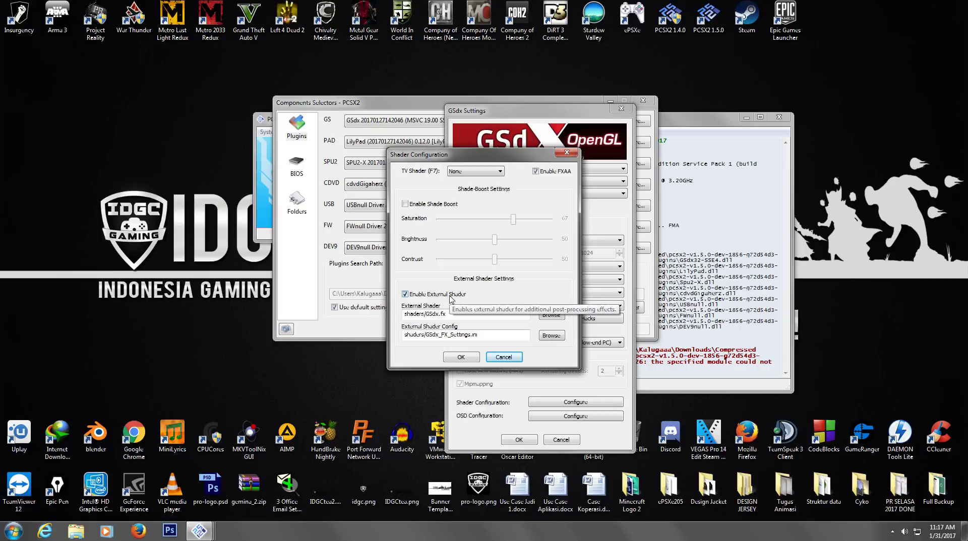
pyautogui.click(503, 357)
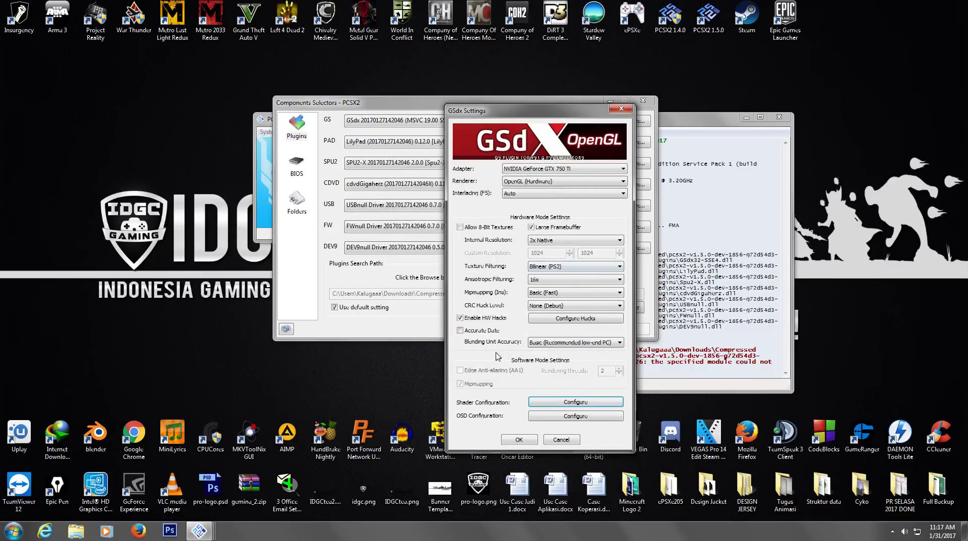
# Step: Move the GSdx Settings dialog aside, then confirm the Configure Hacks settings unchanged
pyautogui.moveTo(548, 114)
pyautogui.mouseDown()
pyautogui.moveTo(383, 108)
pyautogui.moveTo(549, 80)
pyautogui.moveTo(479, 109)
pyautogui.mouseUp()
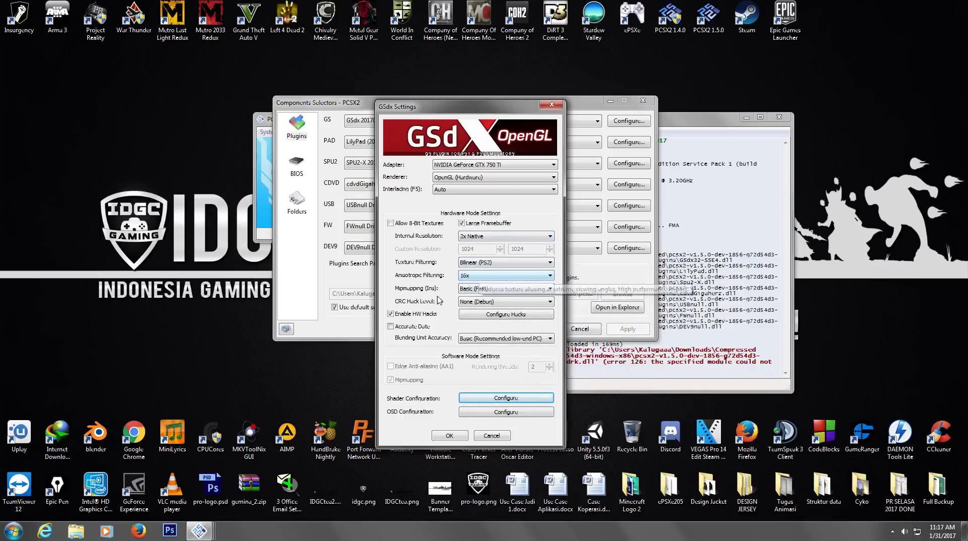
pyautogui.moveTo(486, 292)
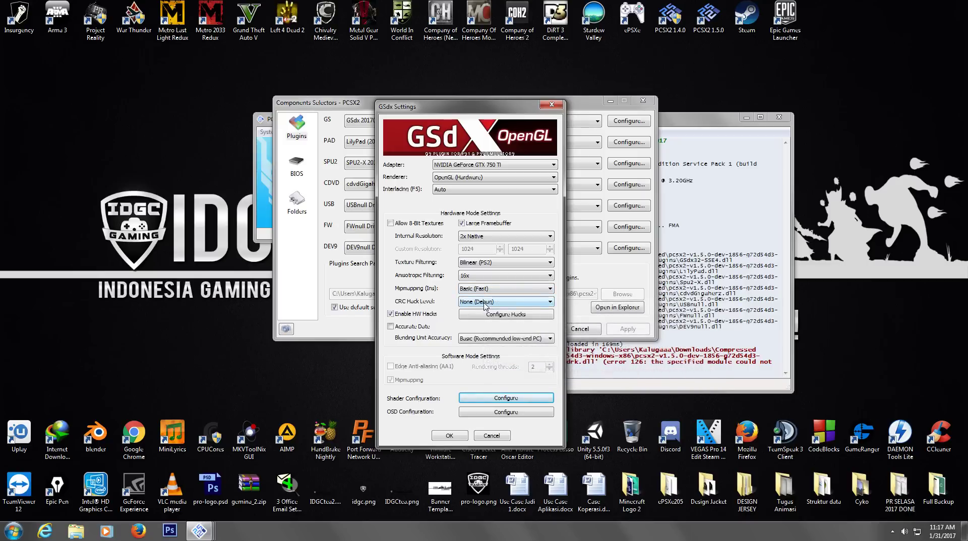
pyautogui.click(508, 315)
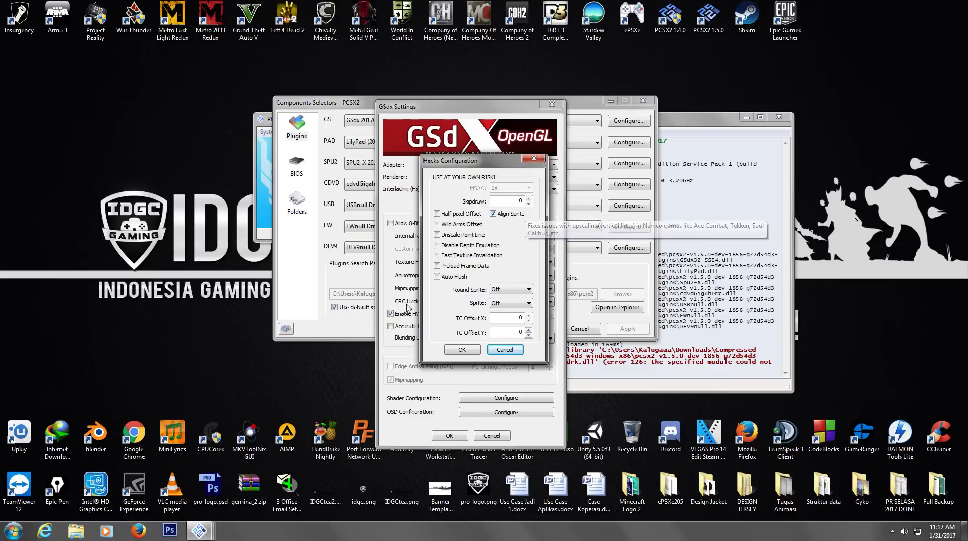
pyautogui.click(462, 352)
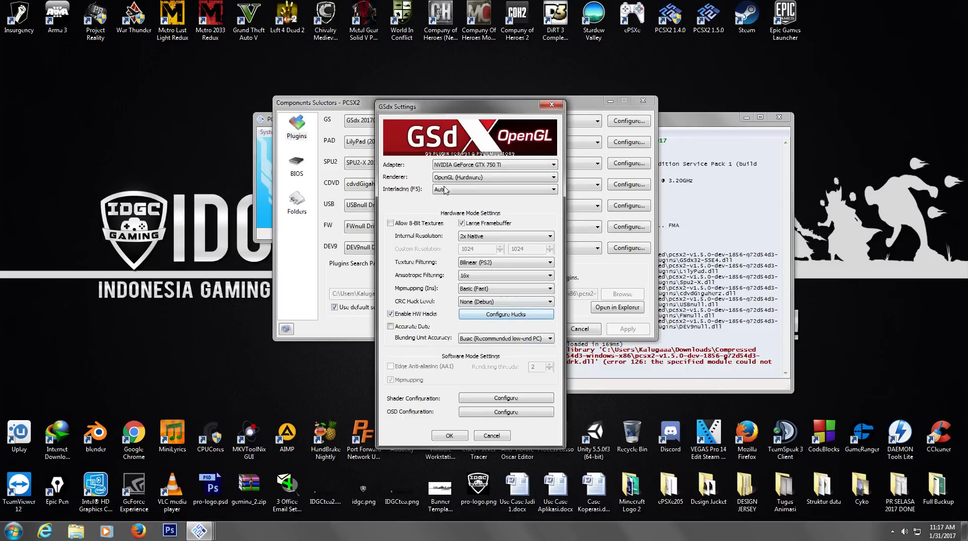
# Step: Accept the GSdx settings, the SPU2-X audio settings and the plugin selection with OK
pyautogui.click(451, 437)
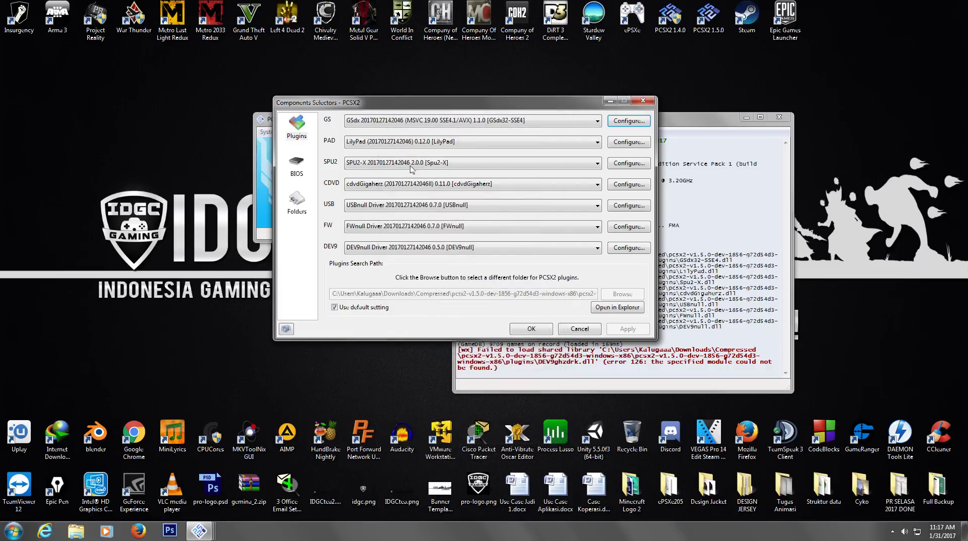
pyautogui.click(620, 164)
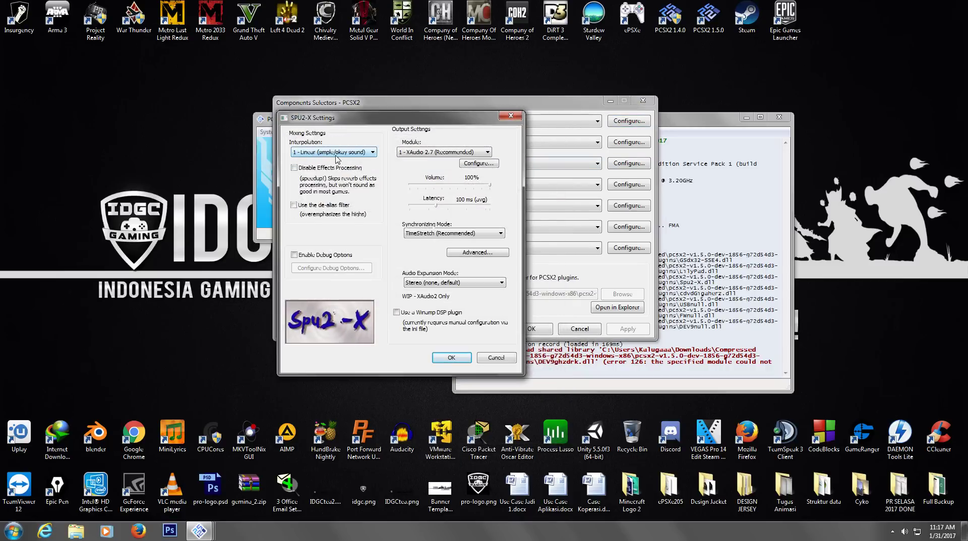
pyautogui.click(508, 360)
pyautogui.click(531, 329)
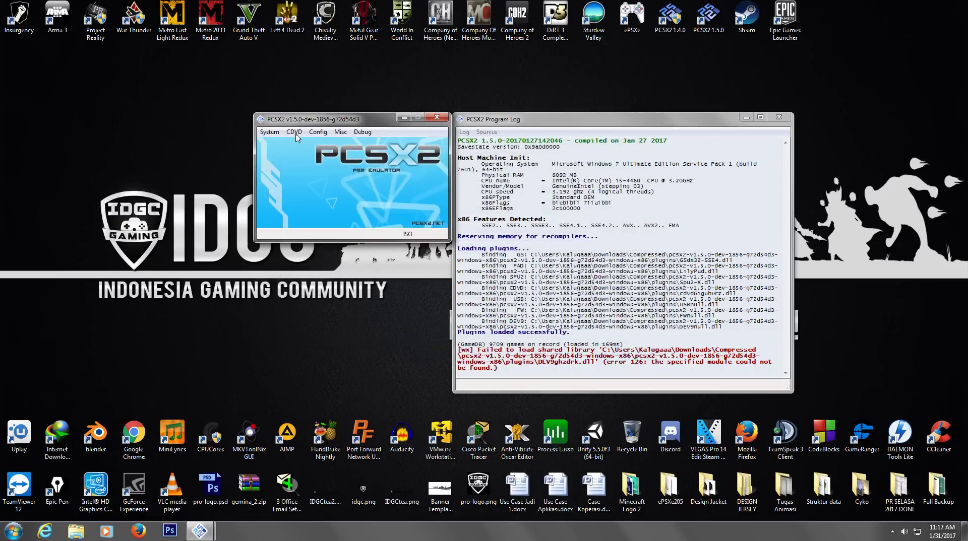
pyautogui.click(268, 133)
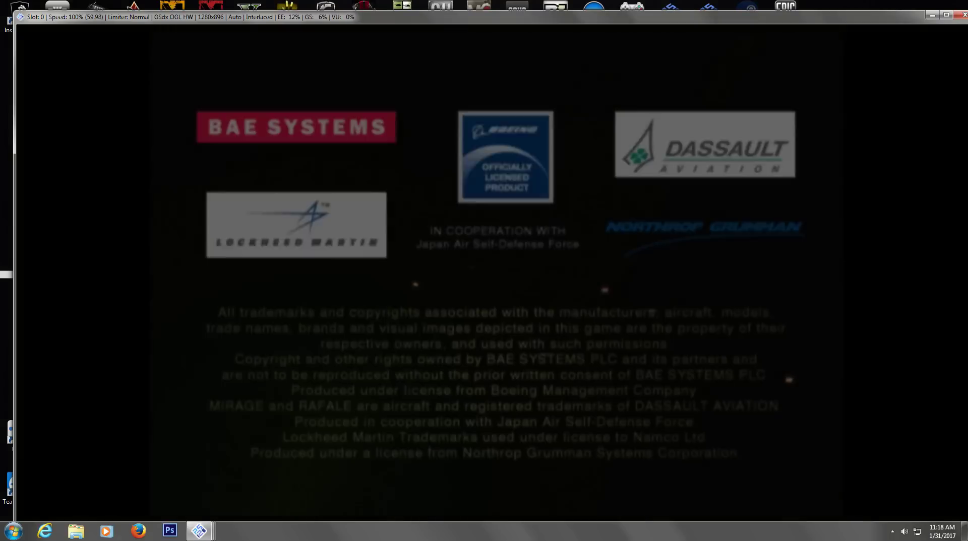
# Step: Maximize the PCSX2 window so the booted game fills the screen
pyautogui.doubleClick(463, 19)
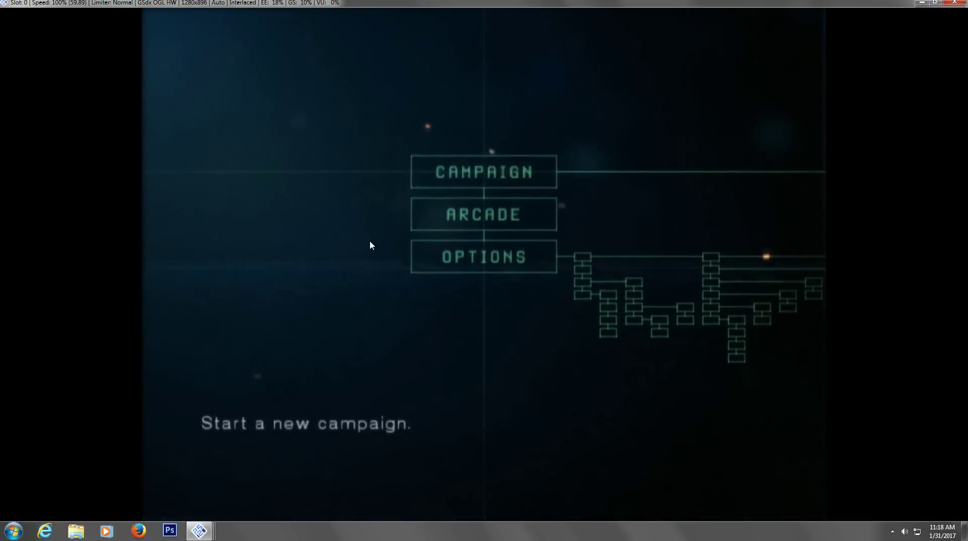
# Step: Choose Campaign, then New Game, then Normal difficulty
pyautogui.press('Return')
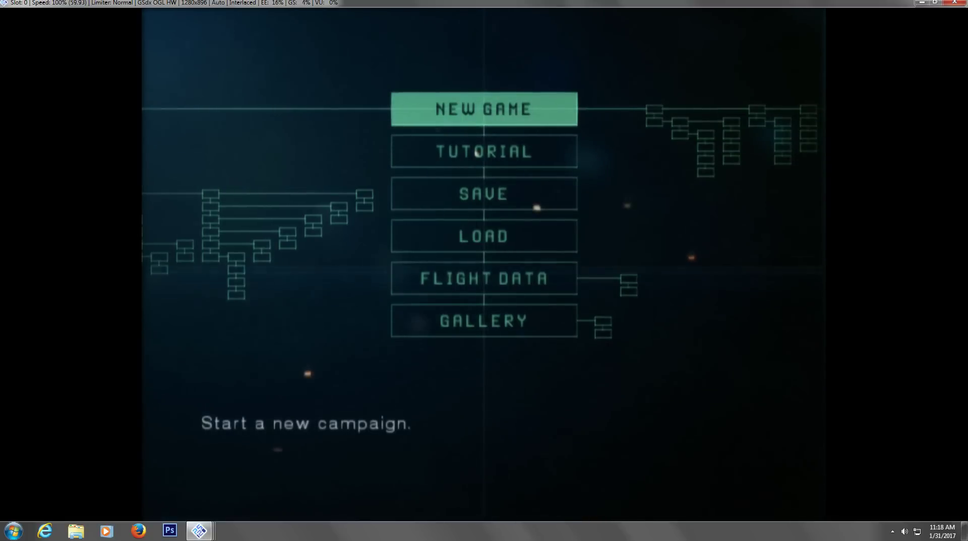
pyautogui.press('Return')
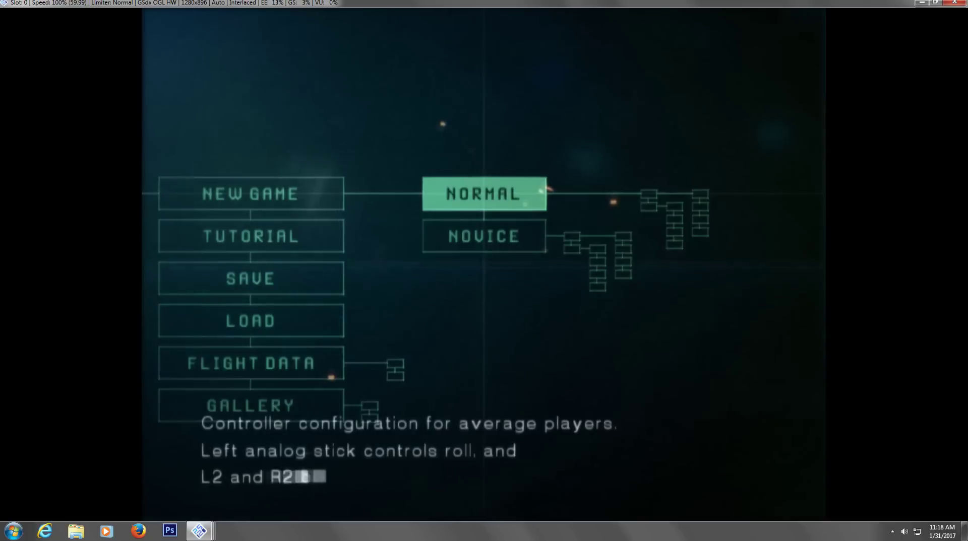
pyautogui.press('Return')
pyautogui.press('Return')
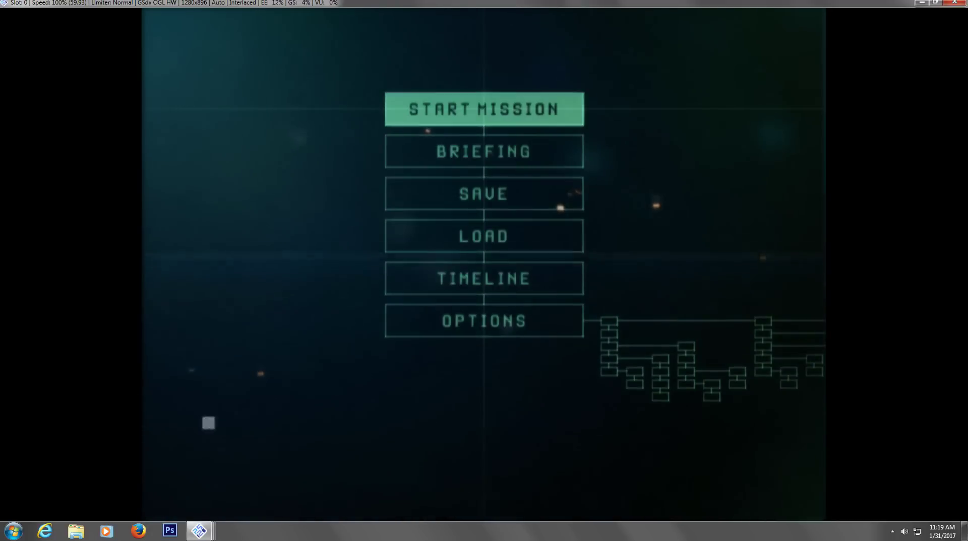
# Step: Start the first mission and switch to the third-person chase camera
pyautogui.press('Return')
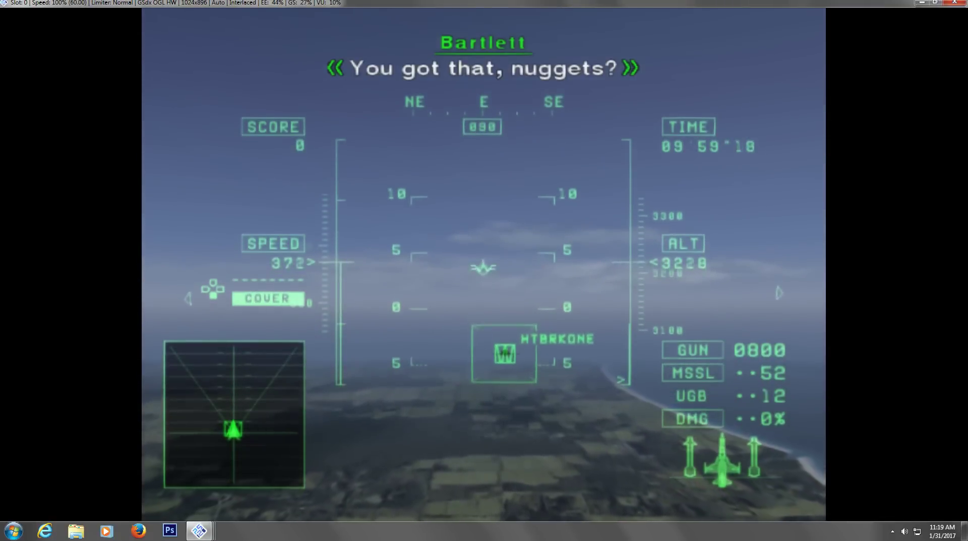
pyautogui.press('v')
pyautogui.press('v')
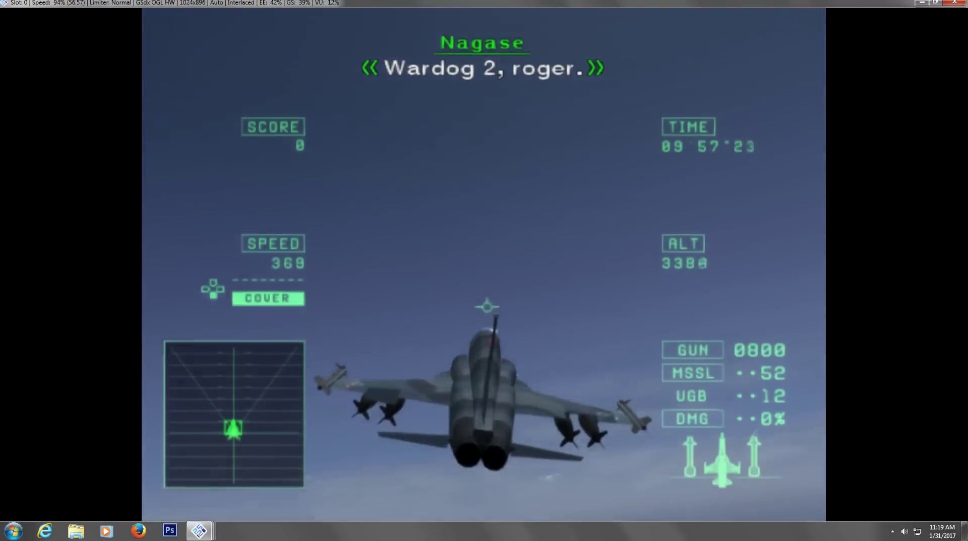